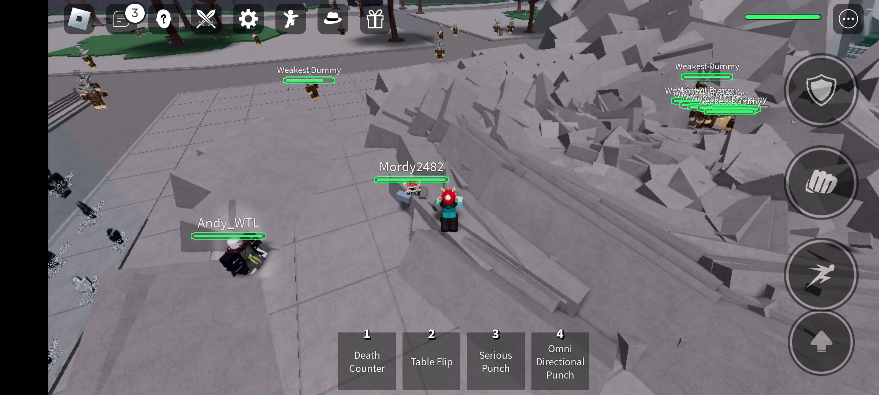
left_click_drag(549, 206, 343, 207)
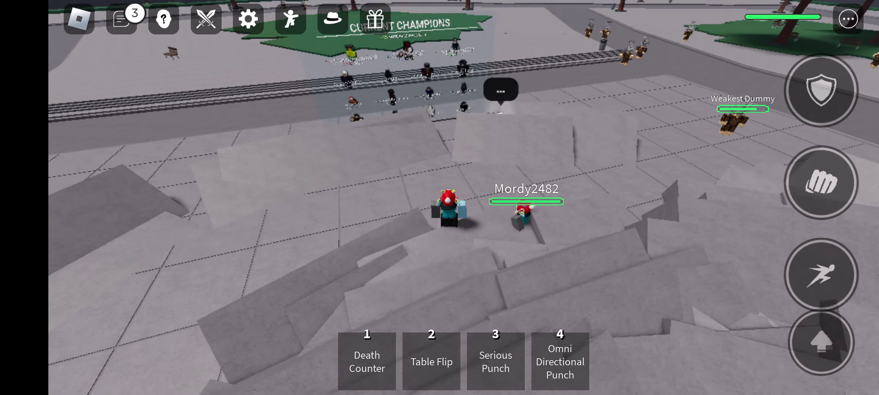
left_click_drag(549, 206, 309, 207)
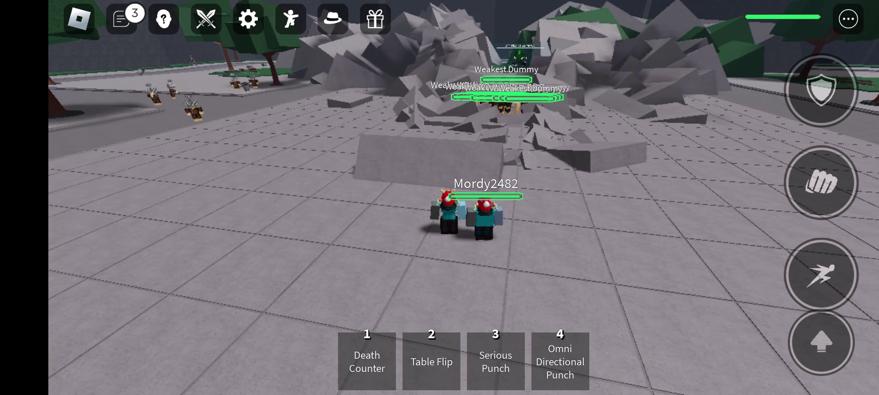
left_click_drag(549, 207, 275, 206)
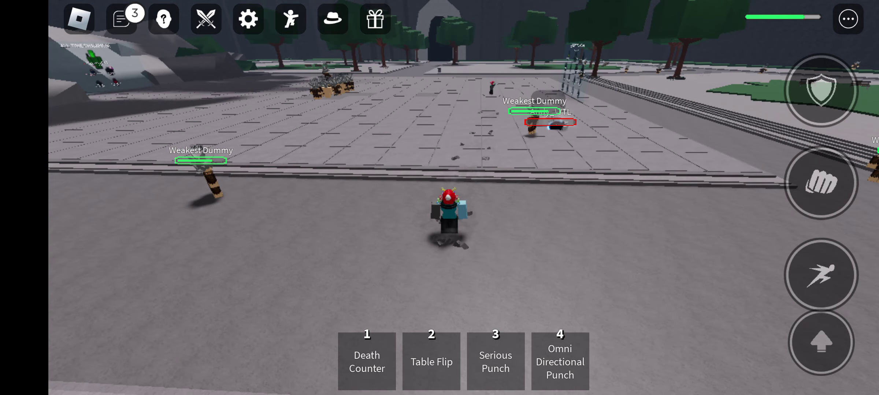
left_click(821, 274)
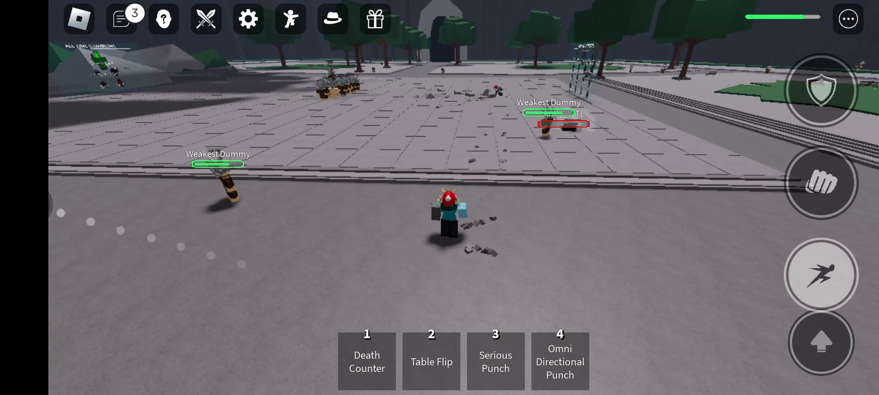
left_click_drag(55, 205, 292, 259)
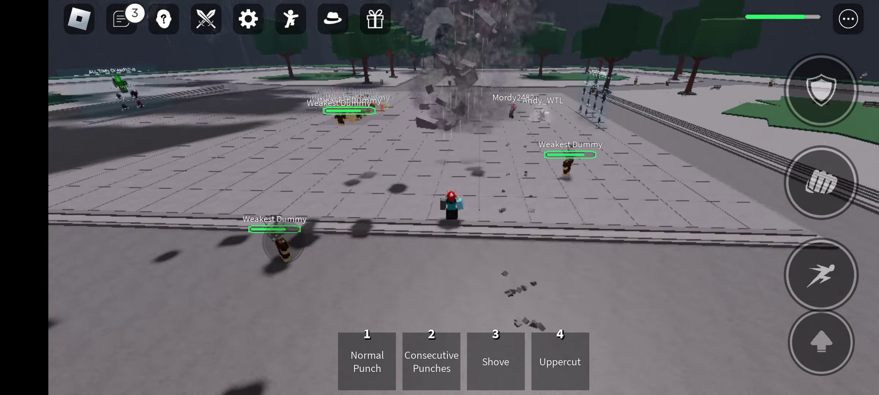
left_click_drag(549, 206, 343, 206)
left_click_drag(549, 206, 412, 206)
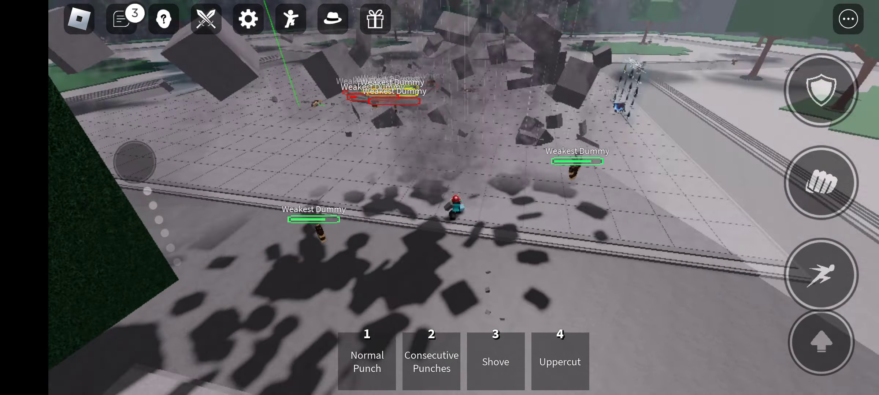
scroll(439, 206, "up", 5)
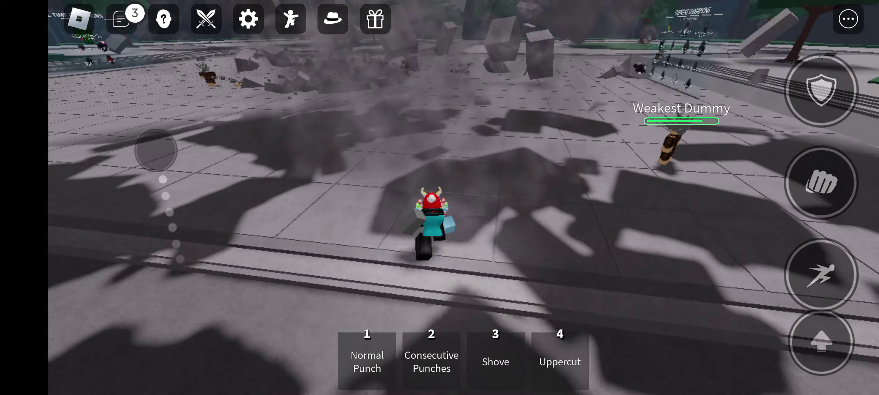
left_click_drag(549, 206, 344, 206)
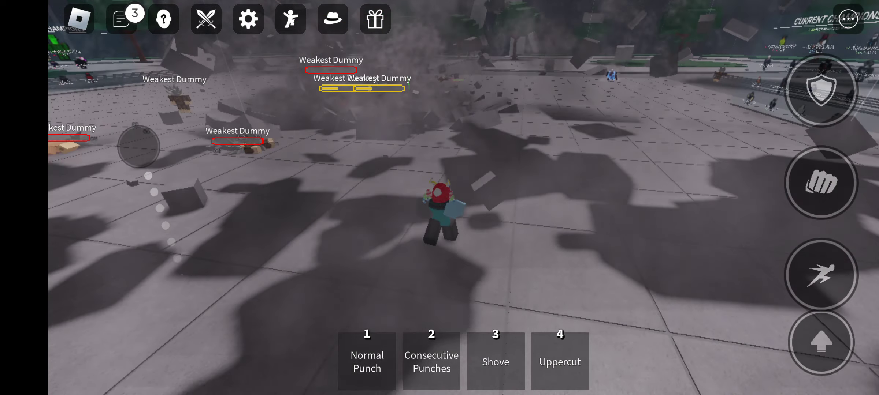